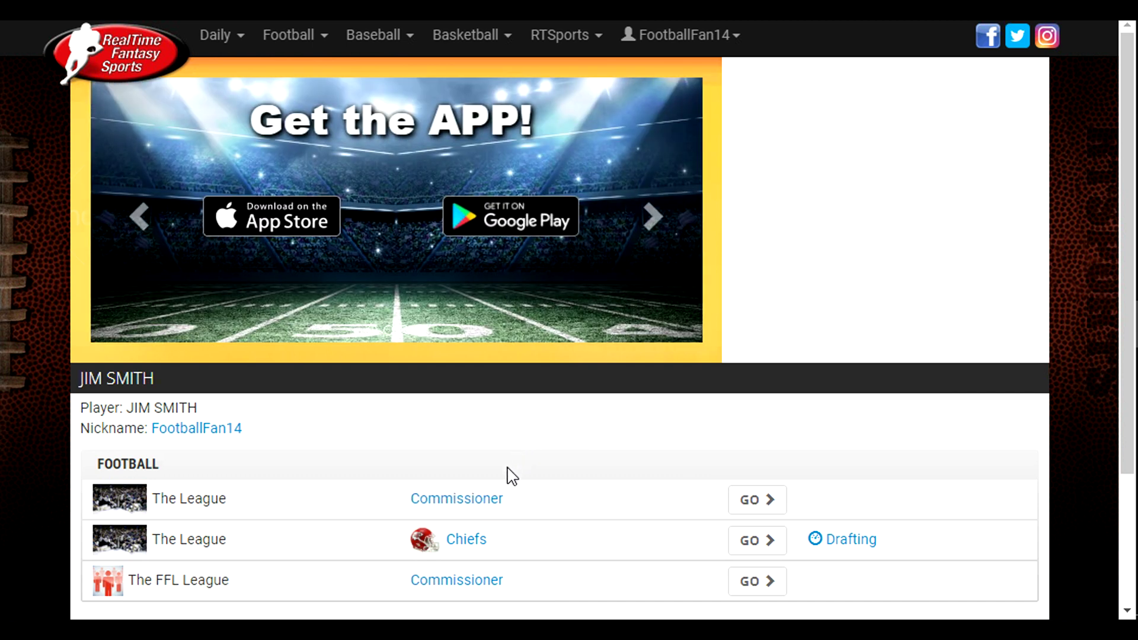
Open Manage League from The League's Commissioner menu and scroll down to the Rosters section
{"action": "left_click", "coordinate": [757, 509]}
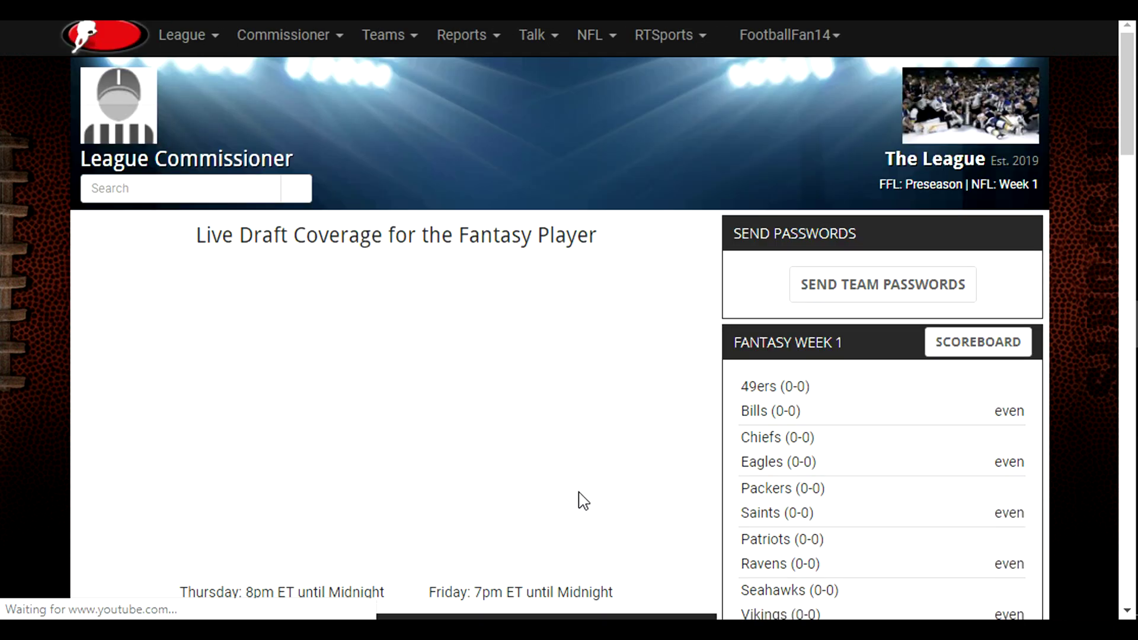
{"action": "mouse_move", "coordinate": [286, 52]}
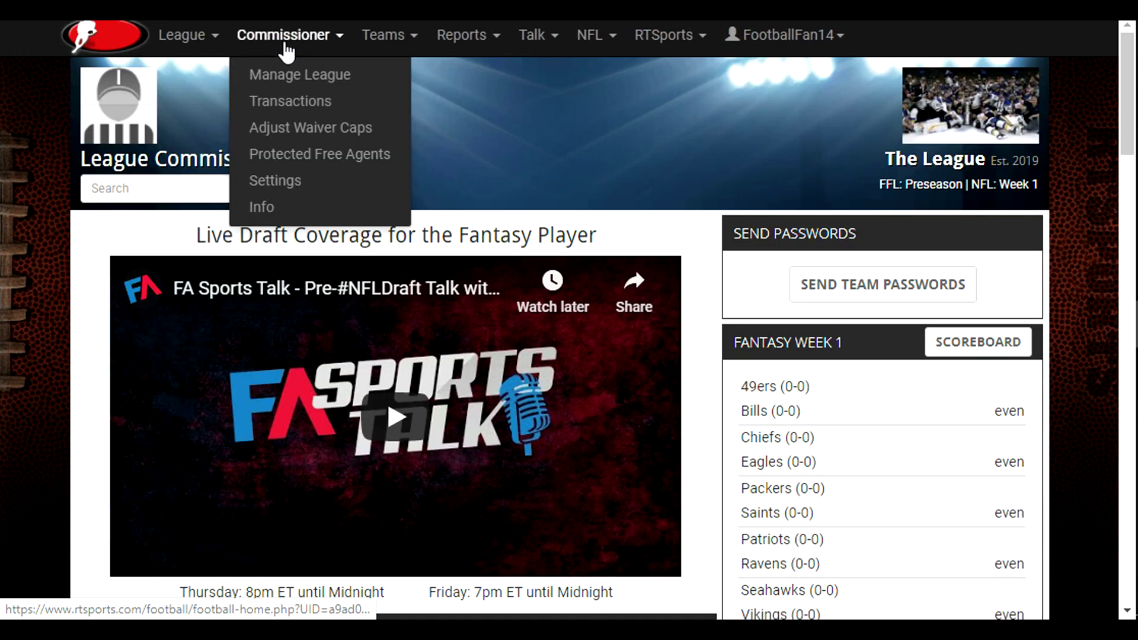
{"action": "left_click", "coordinate": [285, 76]}
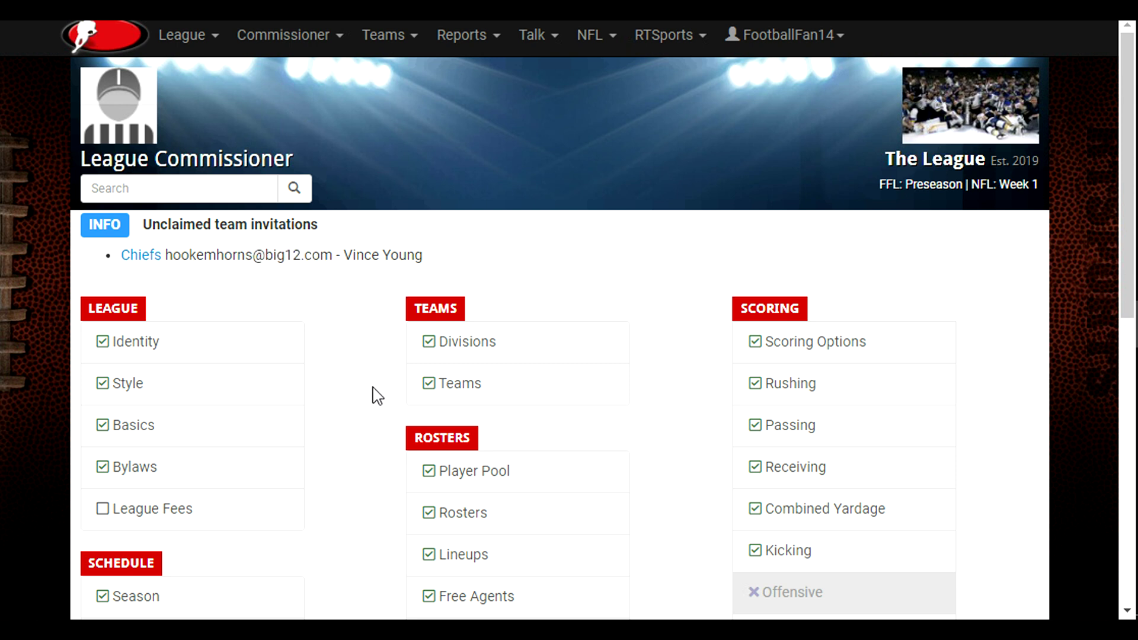
{"action": "scroll", "coordinate": [385, 394], "scroll_direction": "down", "scroll_amount": 3}
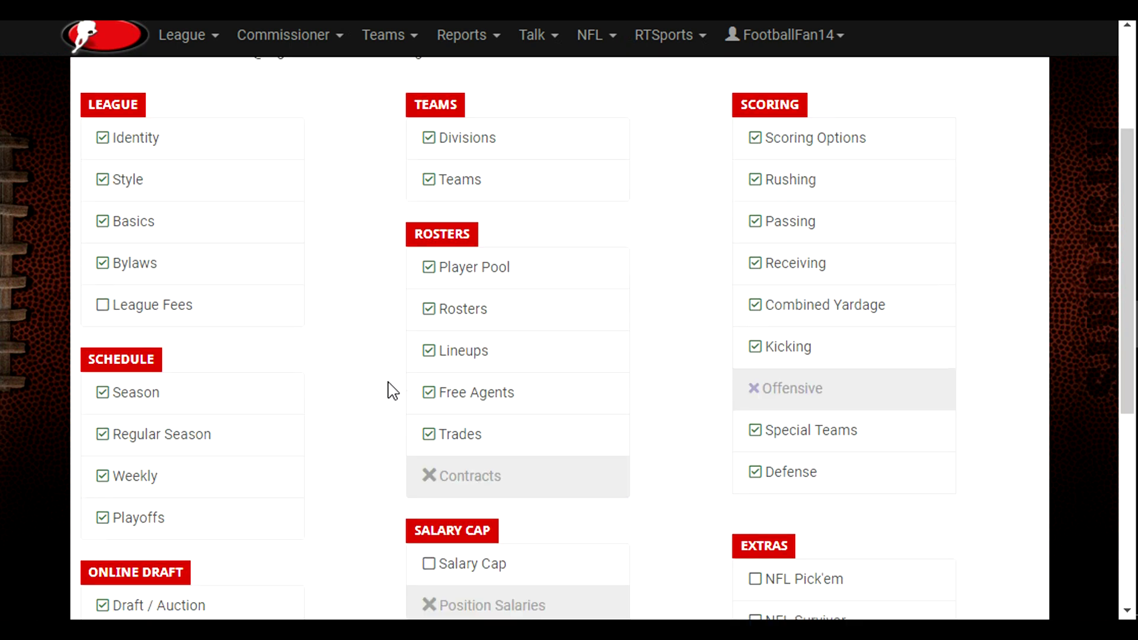
Open the Free Agents roster settings and scroll to the 4-day protected free agent option
{"action": "left_click", "coordinate": [479, 397]}
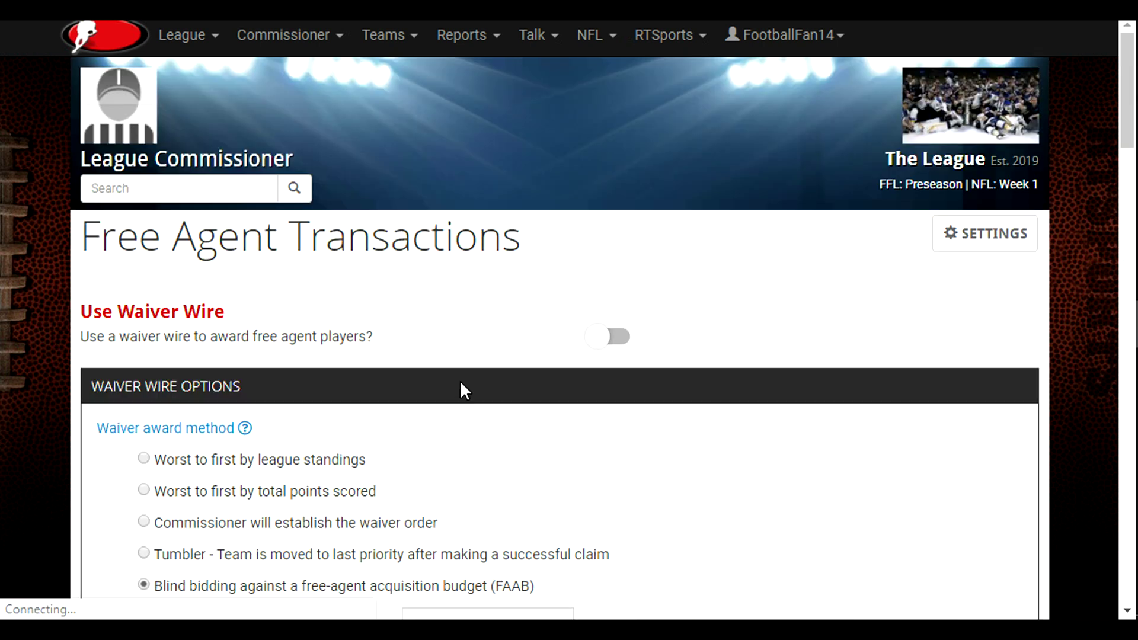
{"action": "scroll", "coordinate": [480, 400], "scroll_direction": "down", "scroll_amount": 8}
{"action": "scroll", "coordinate": [496, 393], "scroll_direction": "down", "scroll_amount": 3}
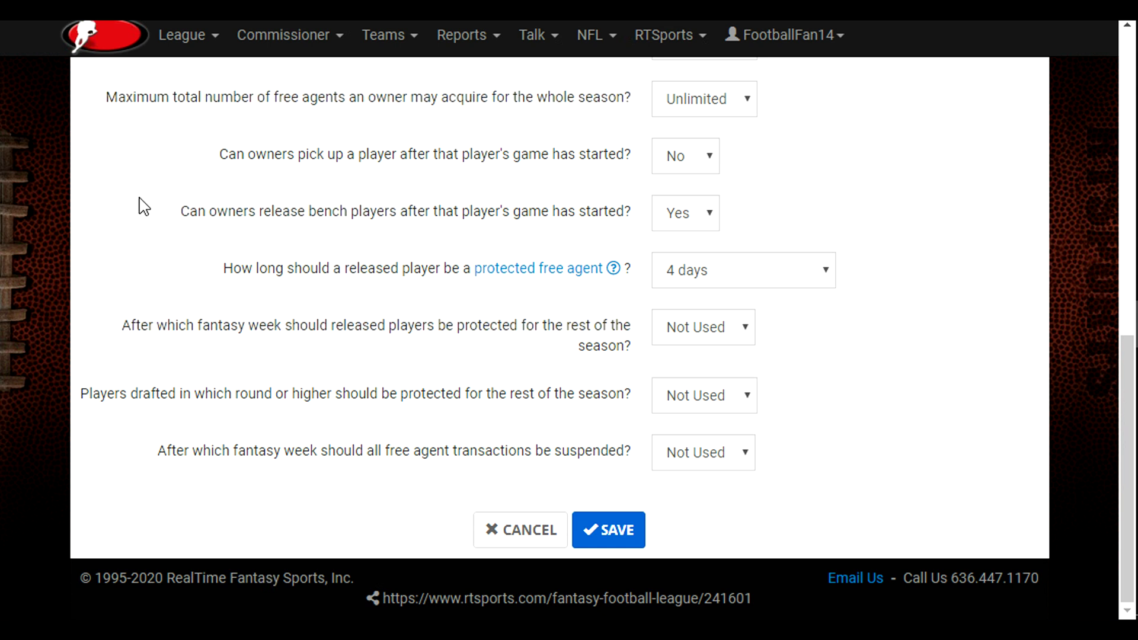
Go from the home page to the Chiefs' Add/Drop Players page
{"action": "left_click", "coordinate": [118, 58]}
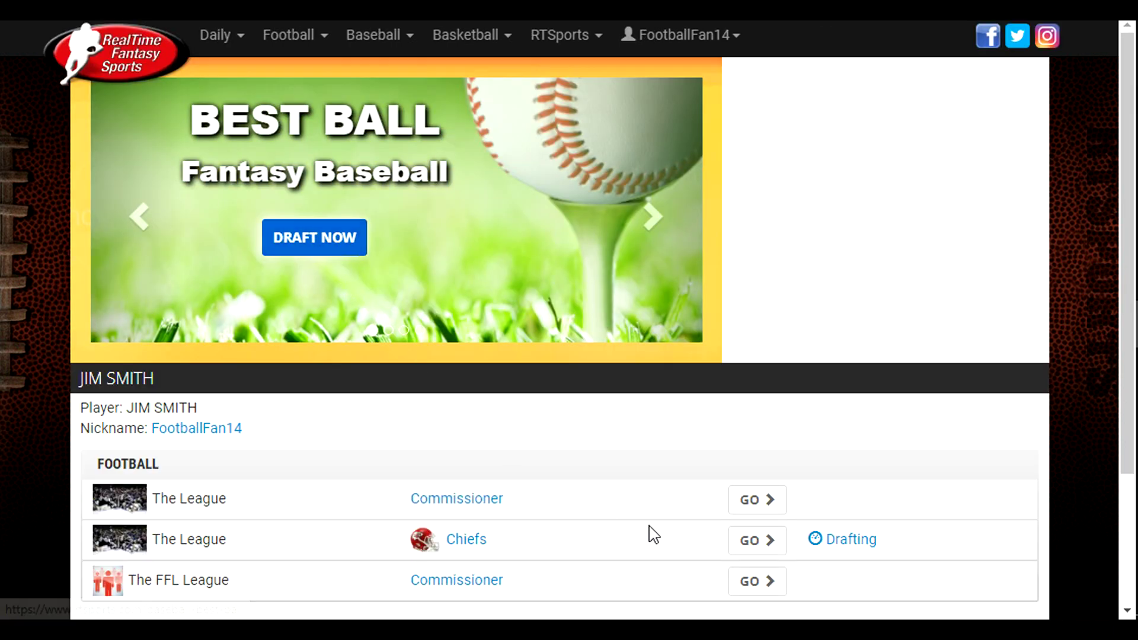
{"action": "left_click", "coordinate": [770, 550]}
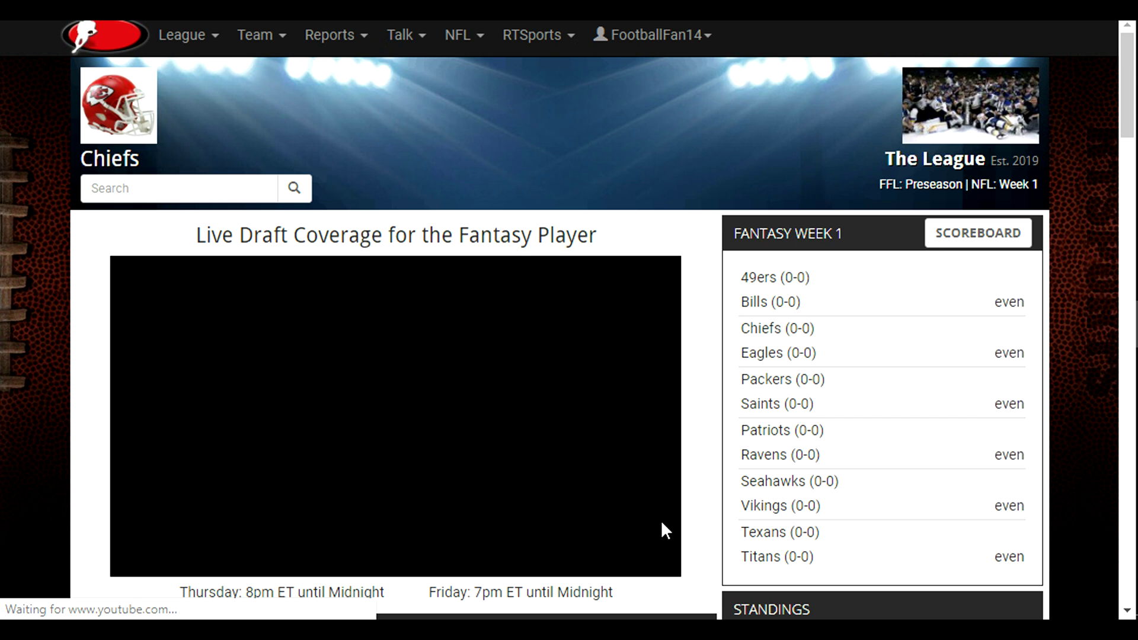
{"action": "mouse_move", "coordinate": [270, 46]}
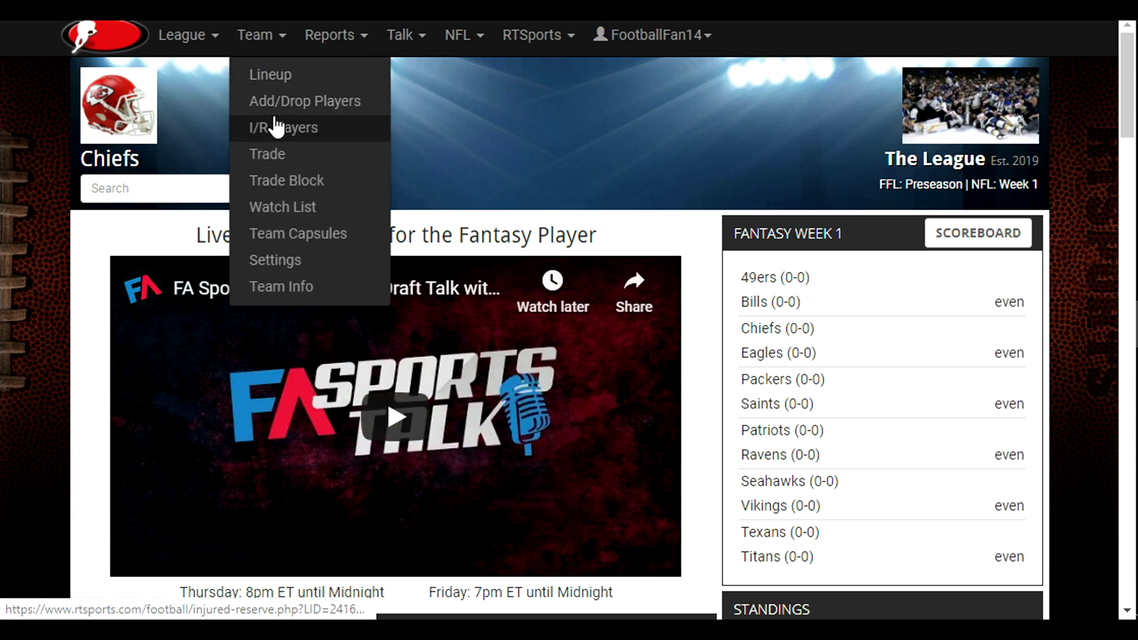
{"action": "left_click", "coordinate": [274, 105]}
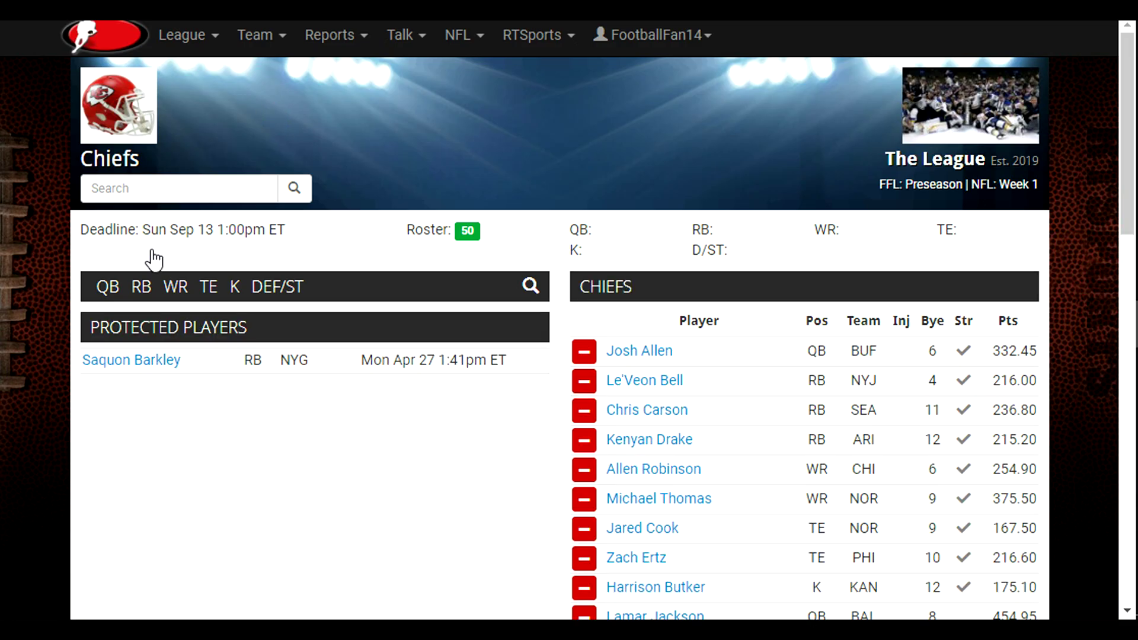
List the running backs, confirm Saquon Barkley is protected, then return to the home page
{"action": "left_click", "coordinate": [142, 287]}
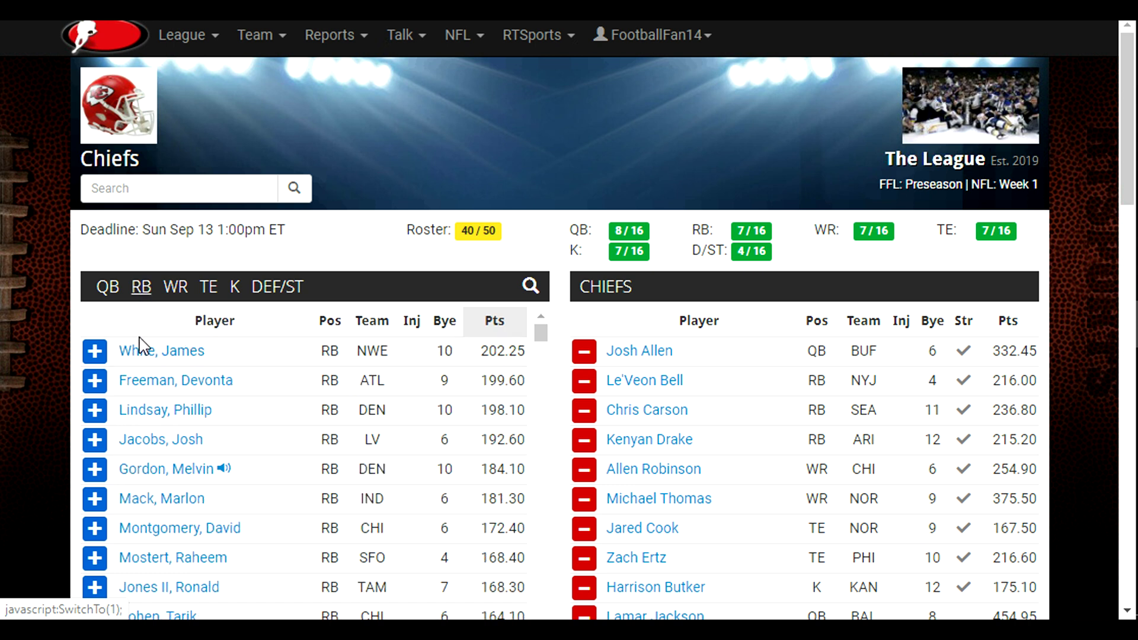
{"action": "scroll", "coordinate": [94, 356], "scroll_direction": "down", "scroll_amount": 6}
{"action": "scroll", "coordinate": [23, 325], "scroll_direction": "down", "scroll_amount": 5}
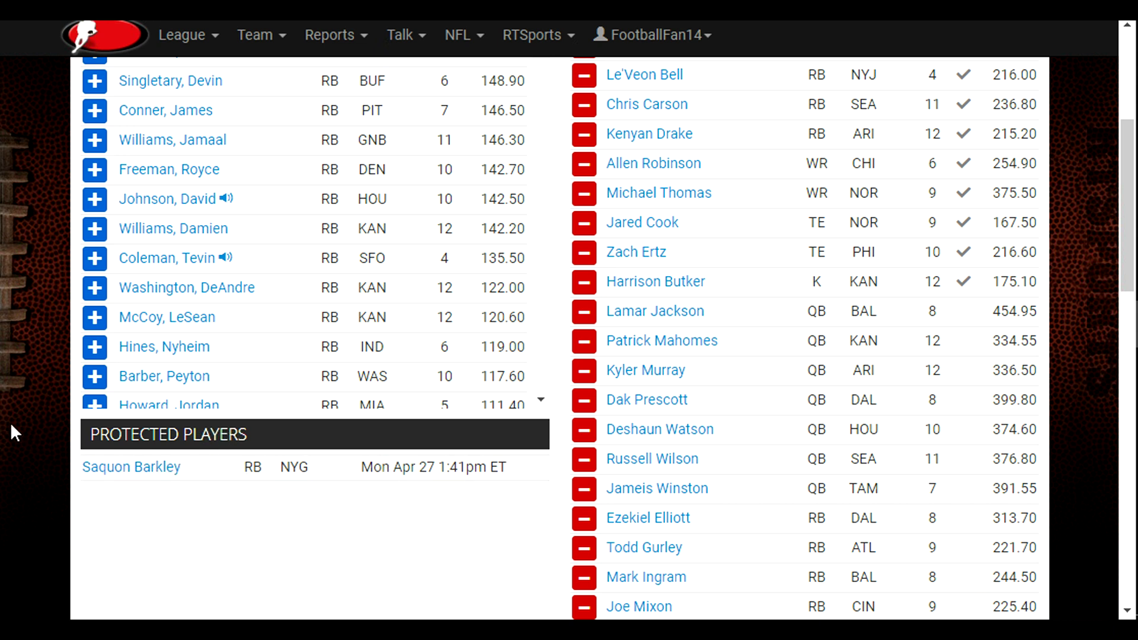
{"action": "scroll", "coordinate": [10, 422], "scroll_direction": "up", "scroll_amount": 5}
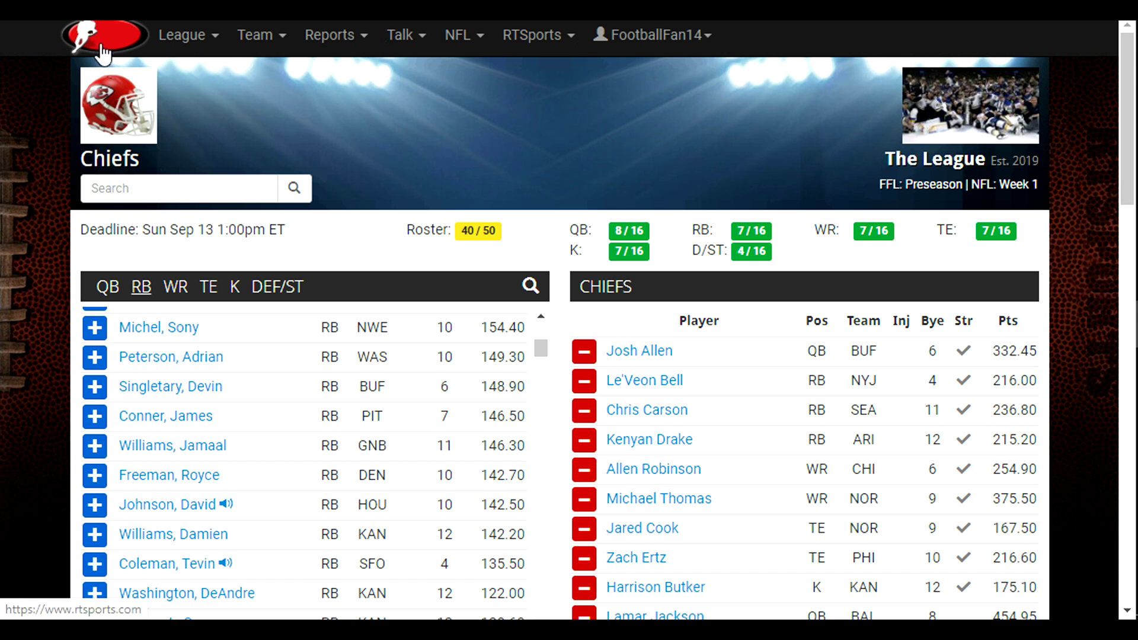
{"action": "left_click", "coordinate": [102, 49]}
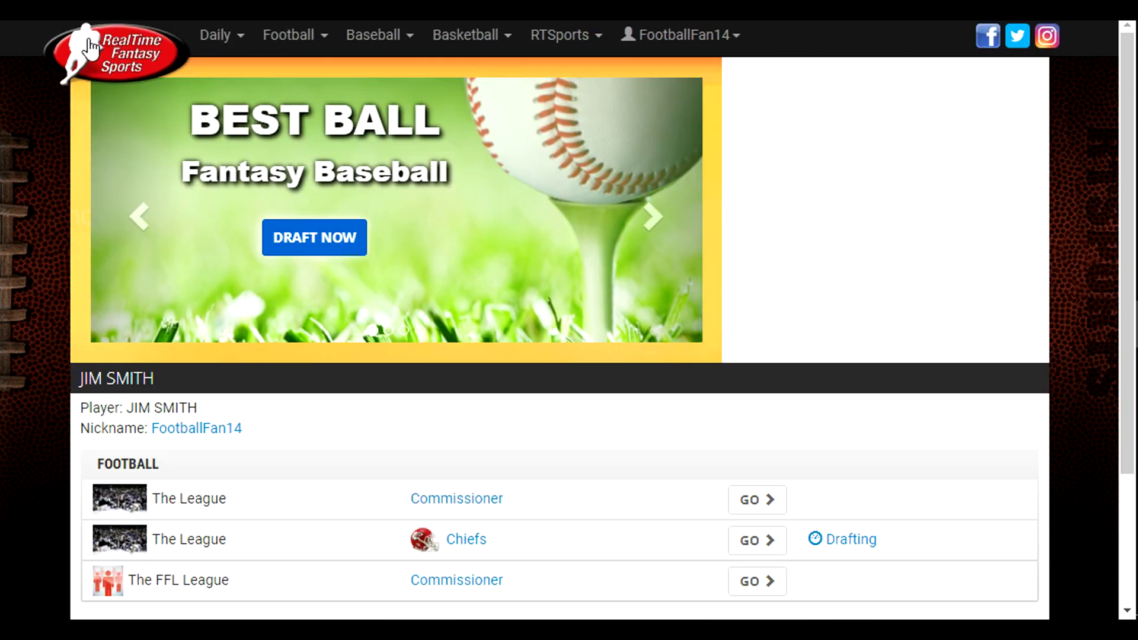
Remove Saquon Barkley from The League's Protected Free Agents list and confirm the release
{"action": "left_click", "coordinate": [745, 508]}
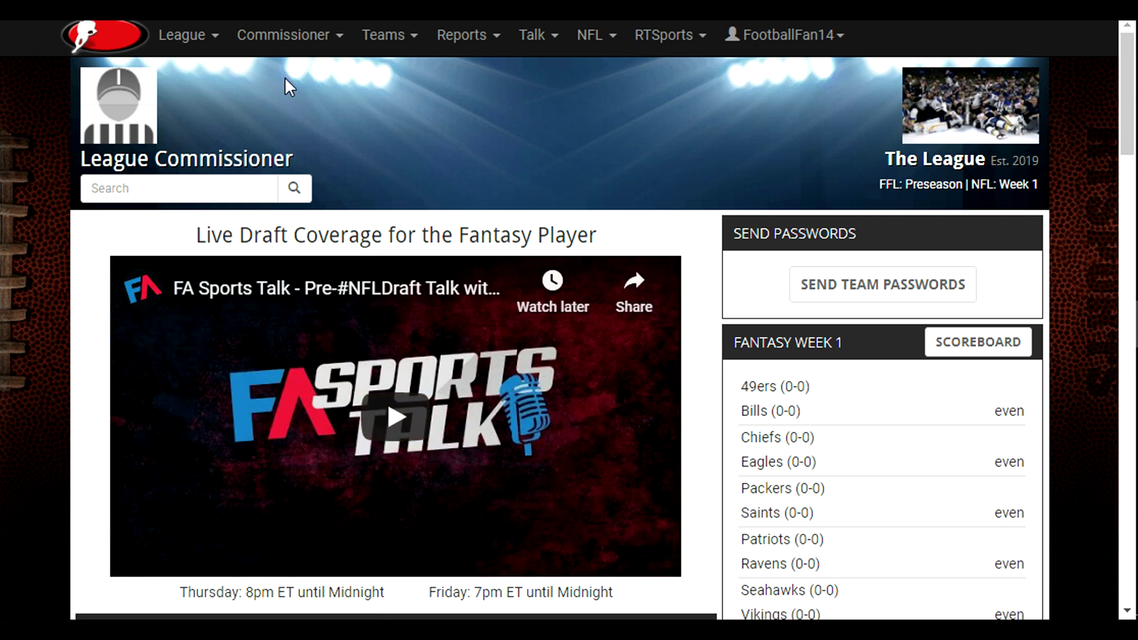
{"action": "left_click", "coordinate": [289, 39]}
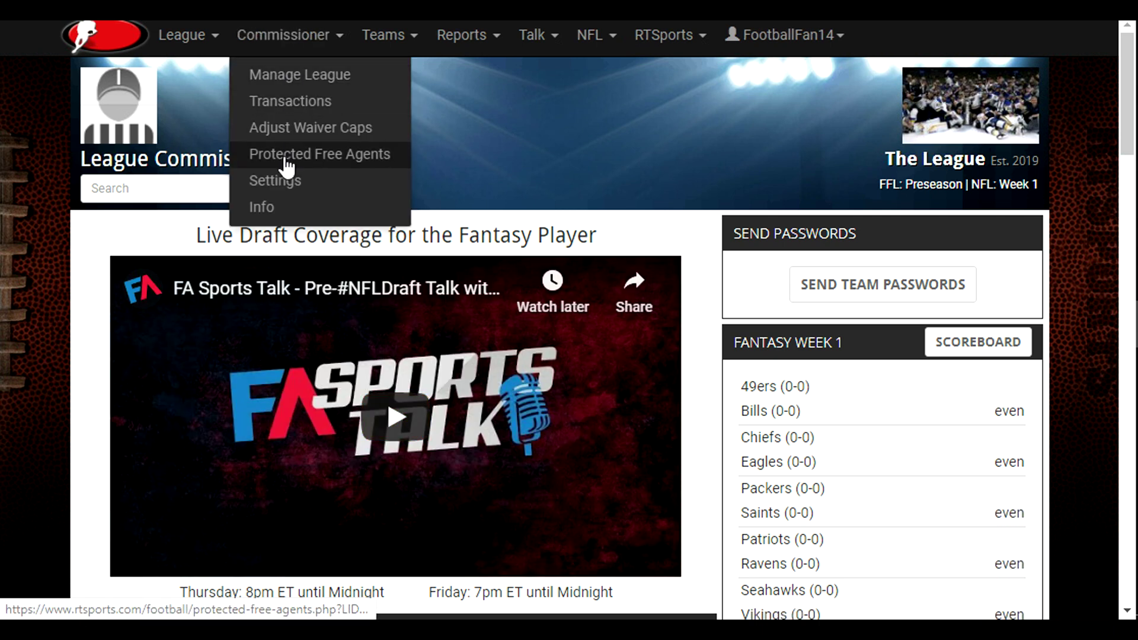
{"action": "left_click", "coordinate": [287, 167]}
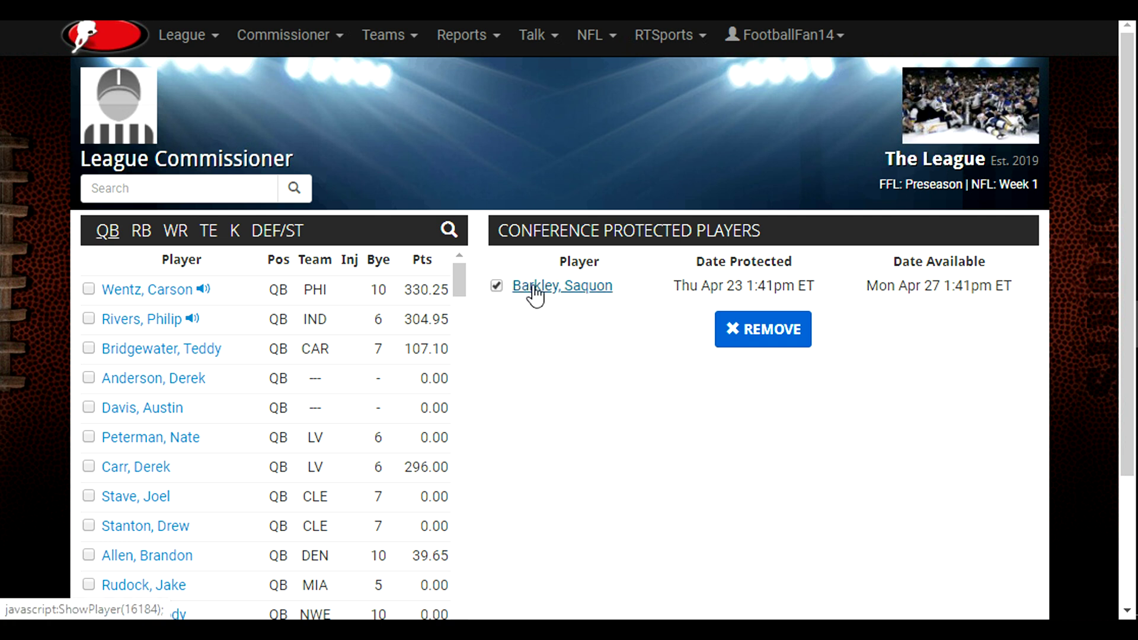
{"action": "left_click", "coordinate": [757, 331]}
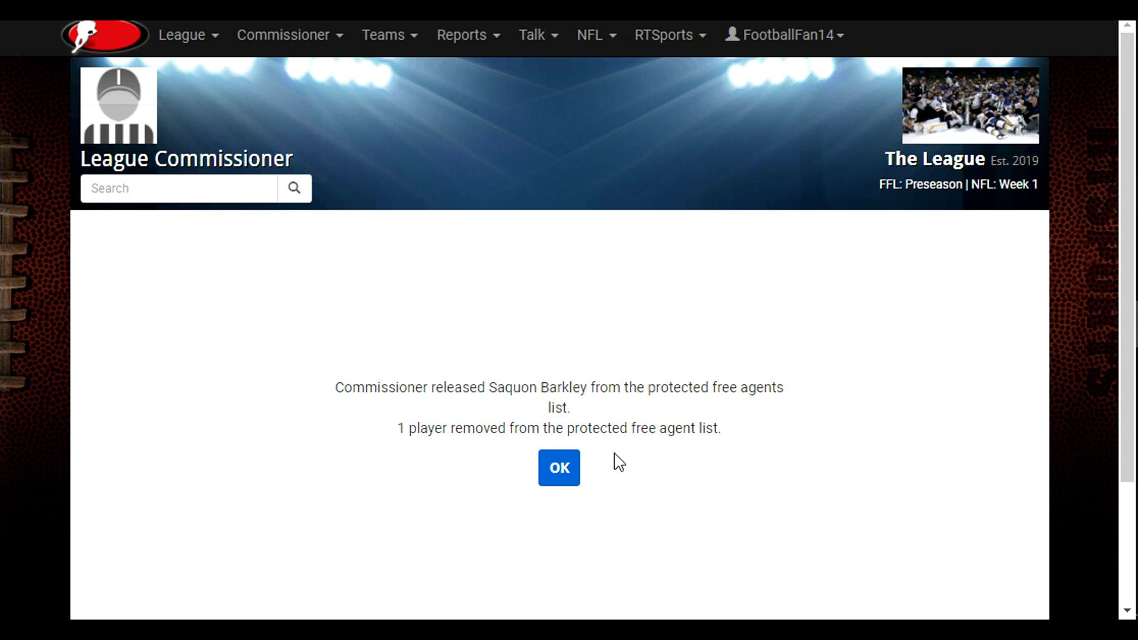
{"action": "left_click", "coordinate": [580, 468]}
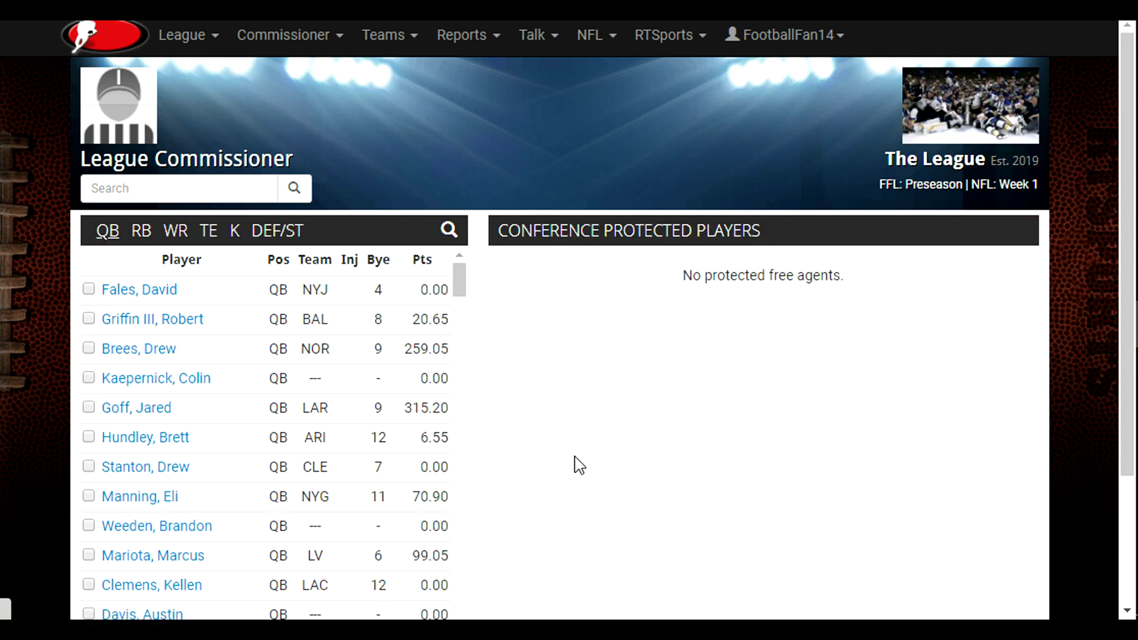
Open the Chiefs' Add/Drop Players page and list only the available running backs
{"action": "left_click", "coordinate": [105, 50]}
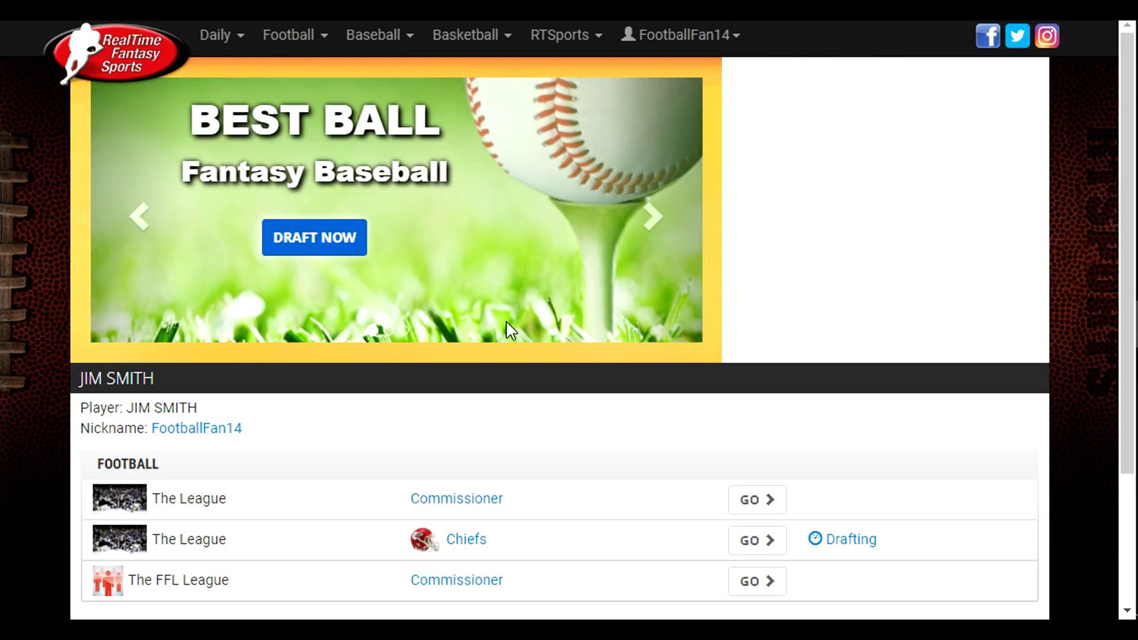
{"action": "left_click", "coordinate": [752, 541]}
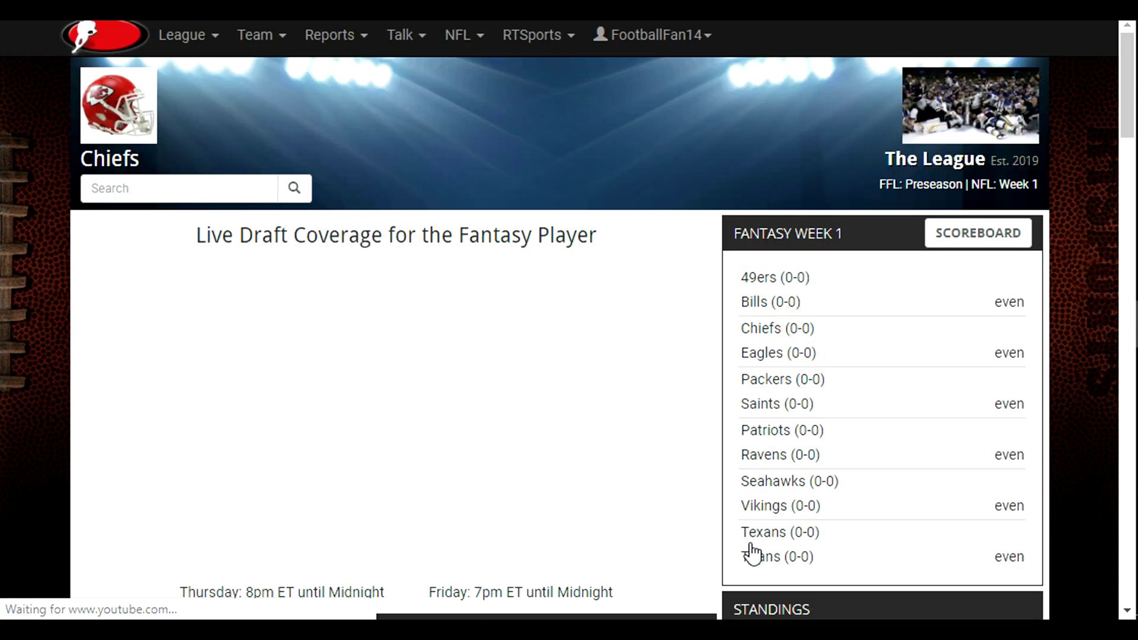
{"action": "left_click", "coordinate": [255, 36]}
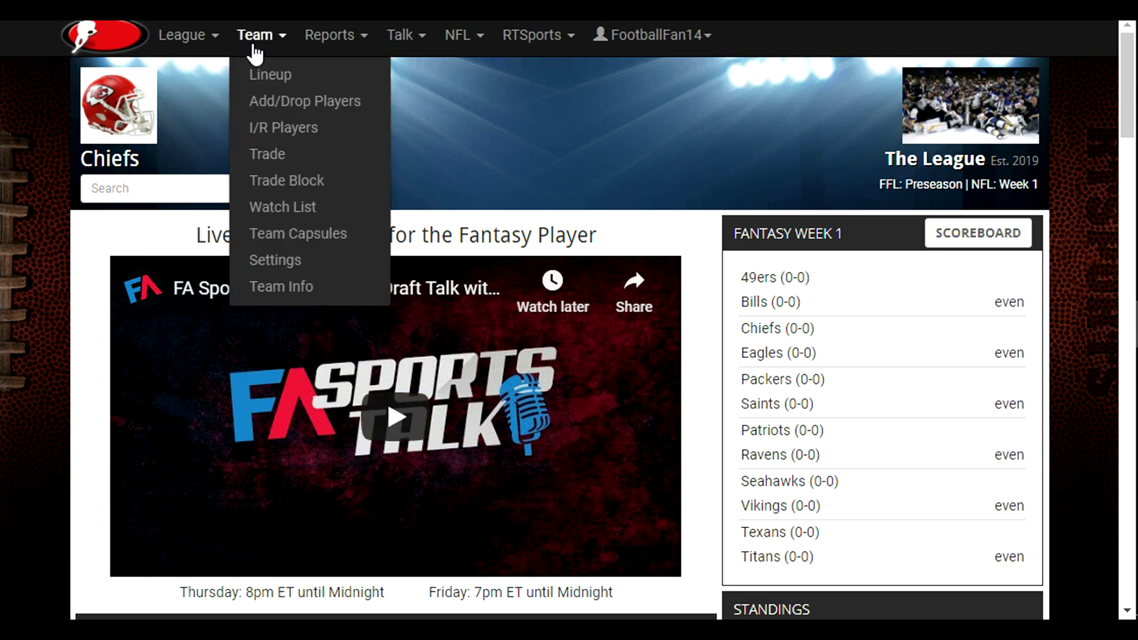
{"action": "left_click", "coordinate": [271, 103]}
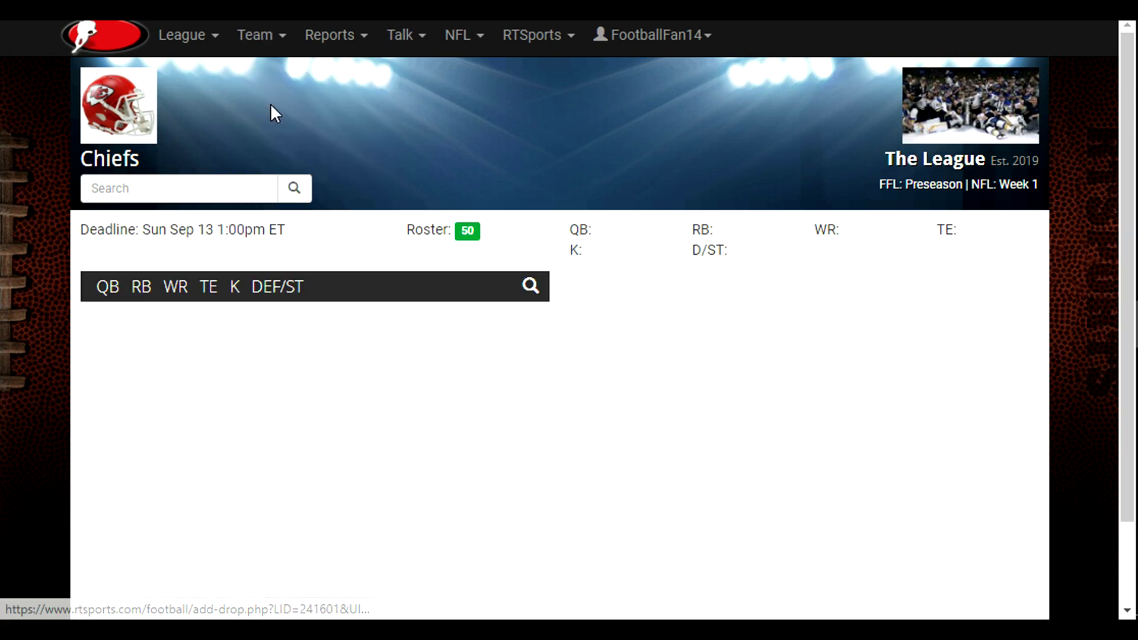
{"action": "left_click", "coordinate": [146, 292]}
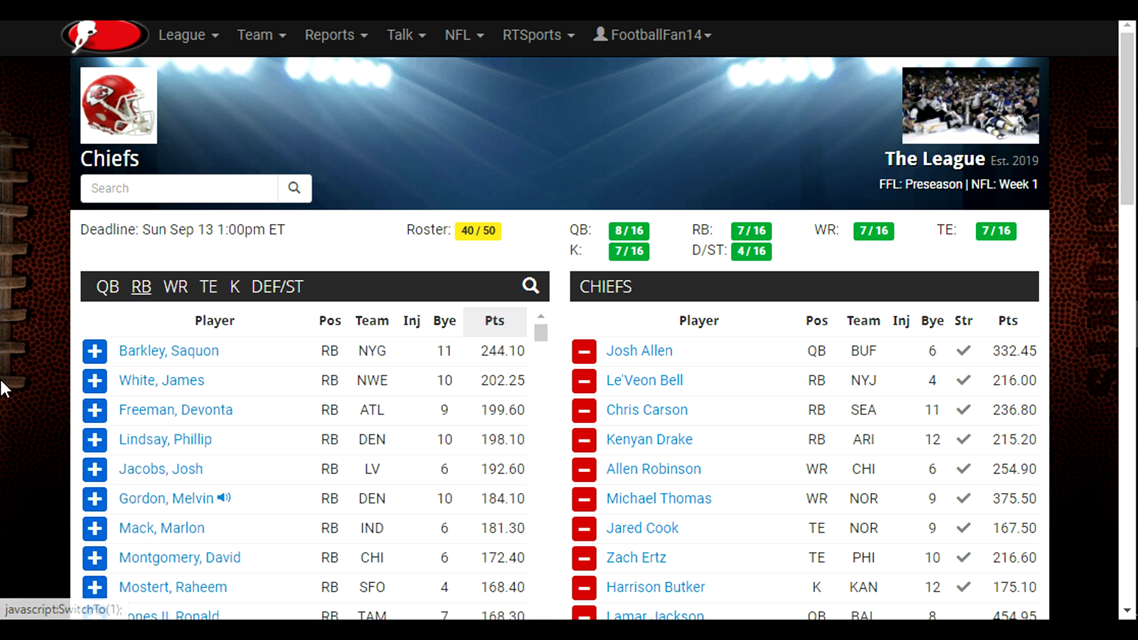
Add Saquon Barkley (RB, NYG) to the Chiefs roster, save it, and return to the home page
{"action": "scroll", "coordinate": [14, 397], "scroll_direction": "down", "scroll_amount": 2}
{"action": "scroll", "coordinate": [14, 397], "scroll_direction": "down", "scroll_amount": 2}
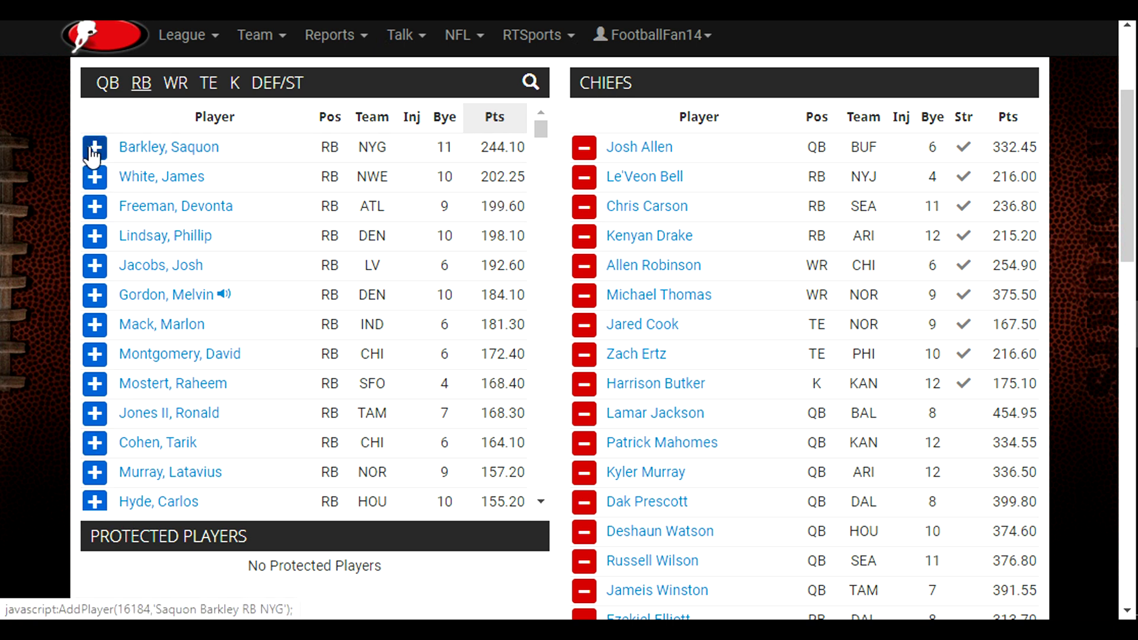
{"action": "scroll", "coordinate": [734, 386], "scroll_direction": "down", "scroll_amount": 8}
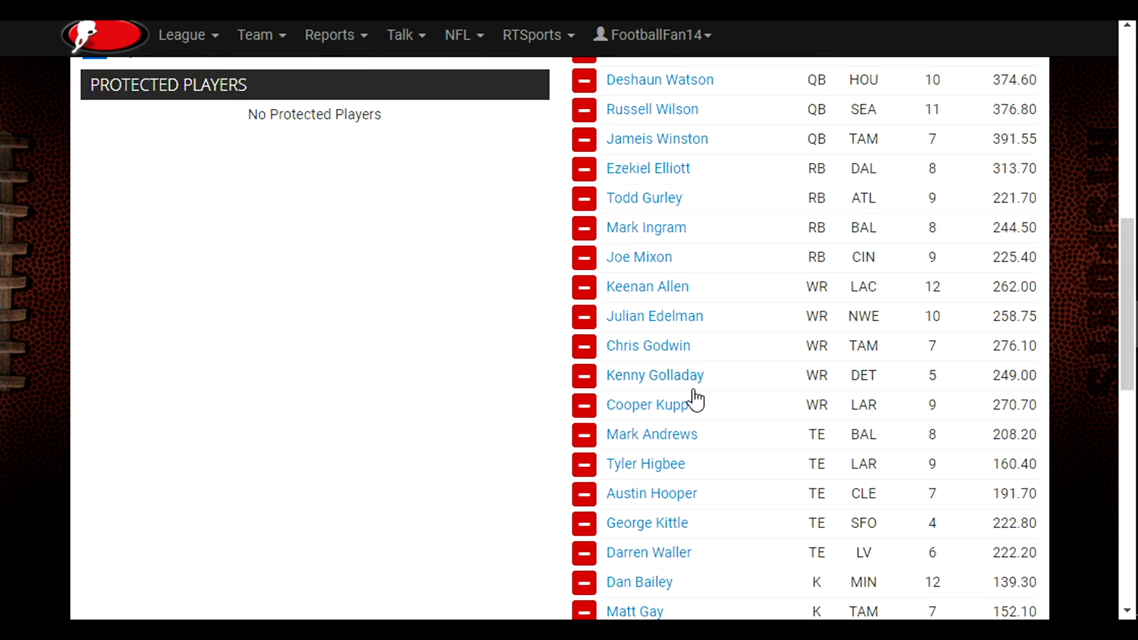
{"action": "scroll", "coordinate": [695, 400], "scroll_direction": "down", "scroll_amount": 12}
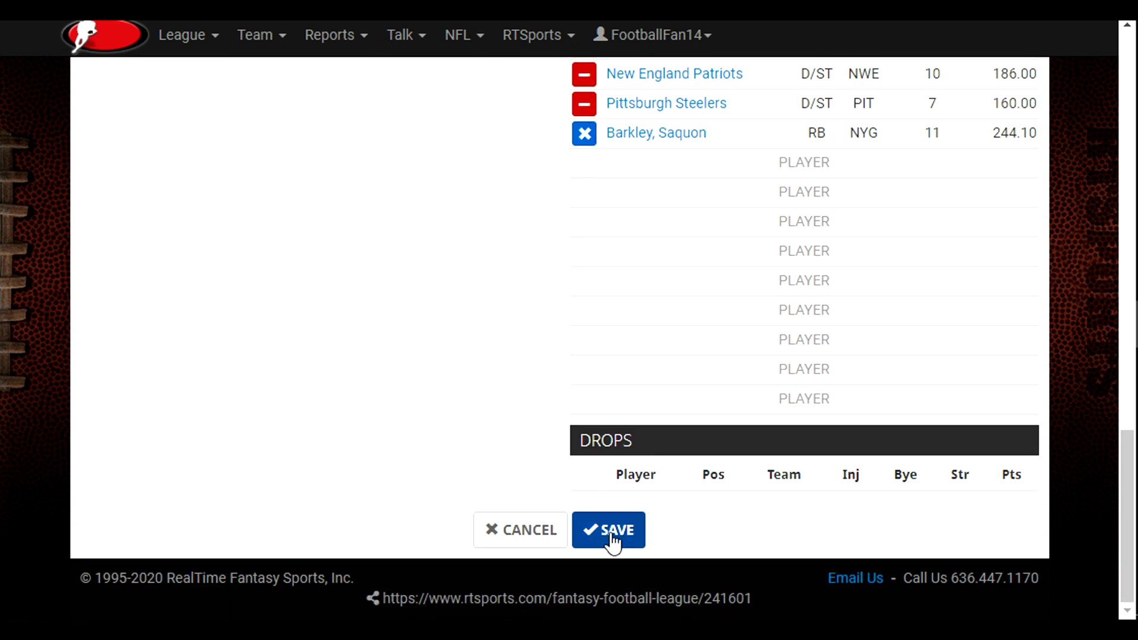
{"action": "left_click", "coordinate": [610, 531]}
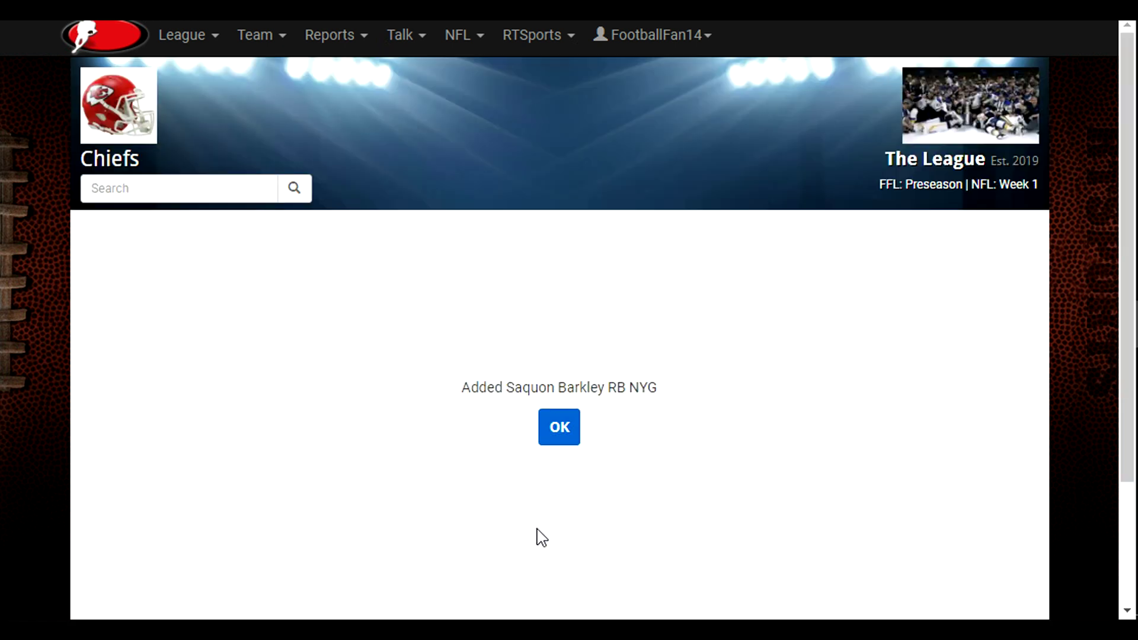
{"action": "left_click", "coordinate": [560, 437]}
{"action": "scroll", "coordinate": [720, 486], "scroll_direction": "down", "scroll_amount": 18}
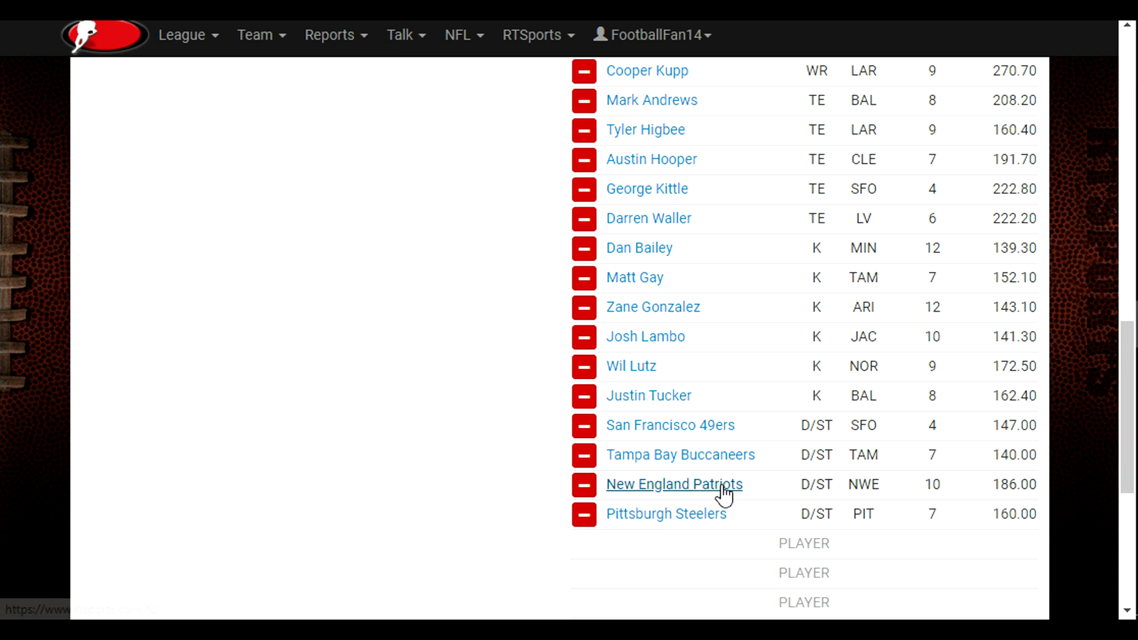
{"action": "scroll", "coordinate": [728, 504], "scroll_direction": "up", "scroll_amount": 11}
{"action": "scroll", "coordinate": [731, 509], "scroll_direction": "up", "scroll_amount": 7}
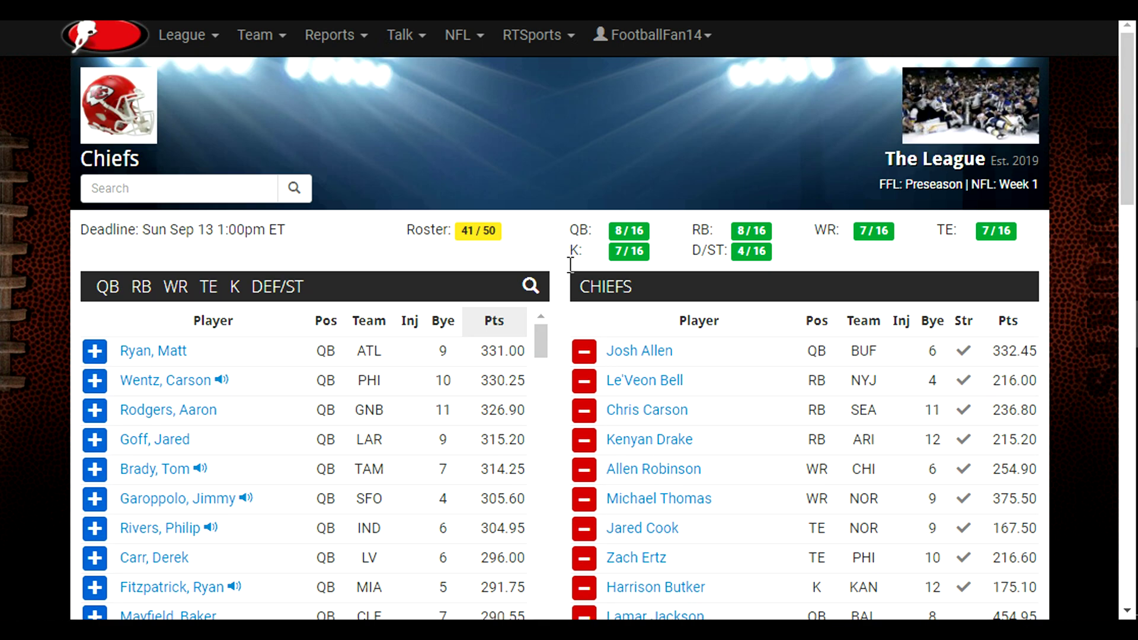
{"action": "left_click", "coordinate": [111, 47]}
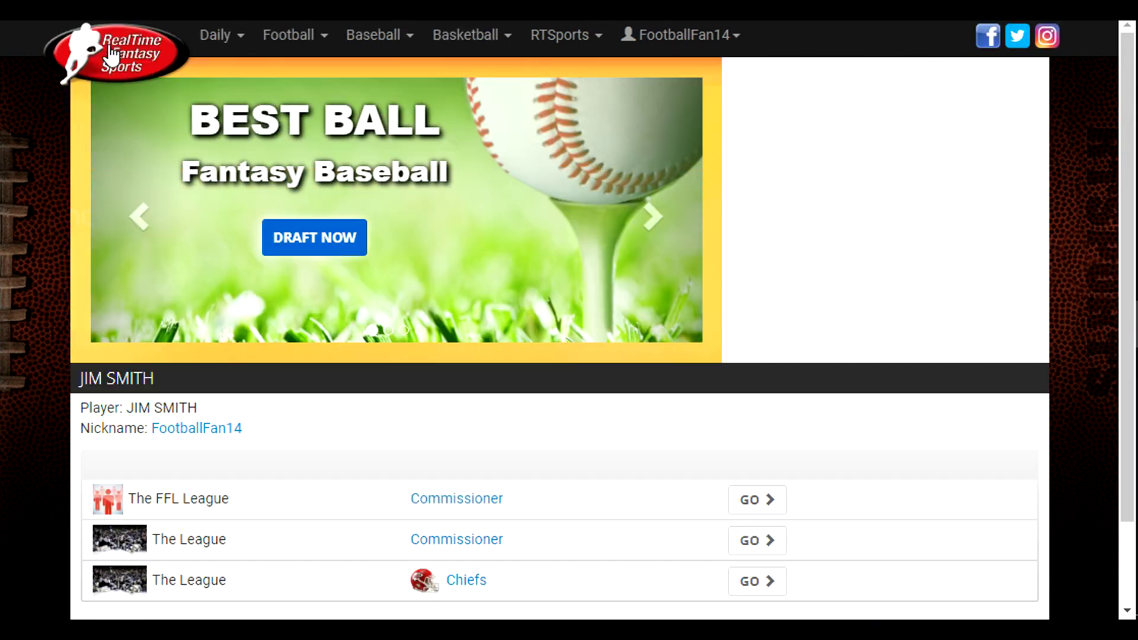
Open The League's Protected Free Agents page from the Commissioner menu
{"action": "left_click", "coordinate": [734, 501]}
{"action": "left_click", "coordinate": [280, 37]}
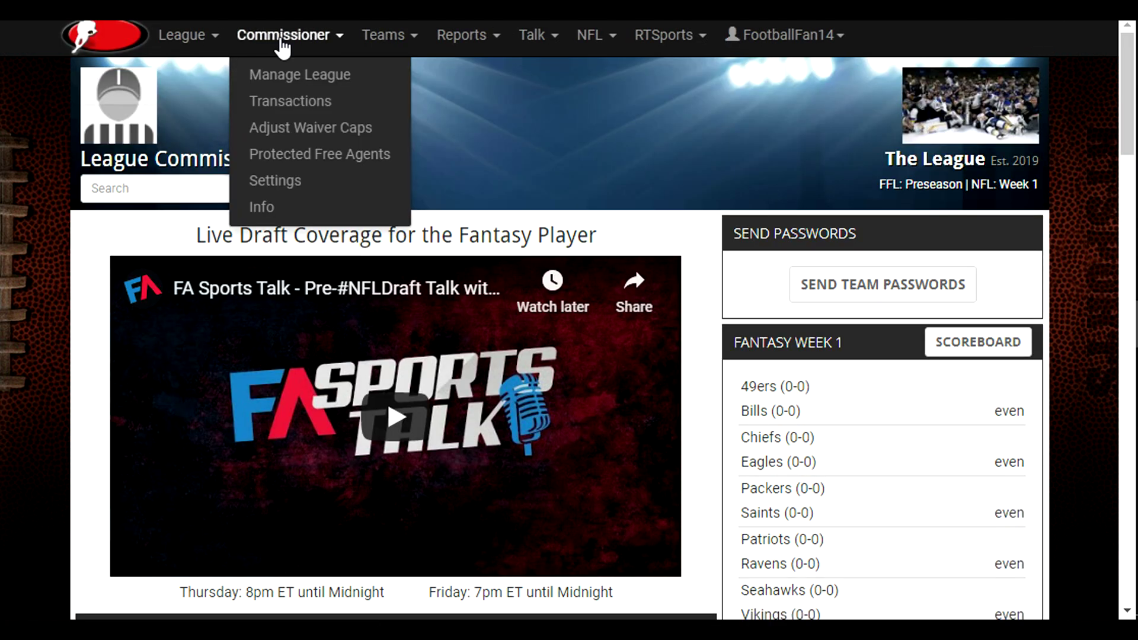
{"action": "left_click", "coordinate": [285, 153]}
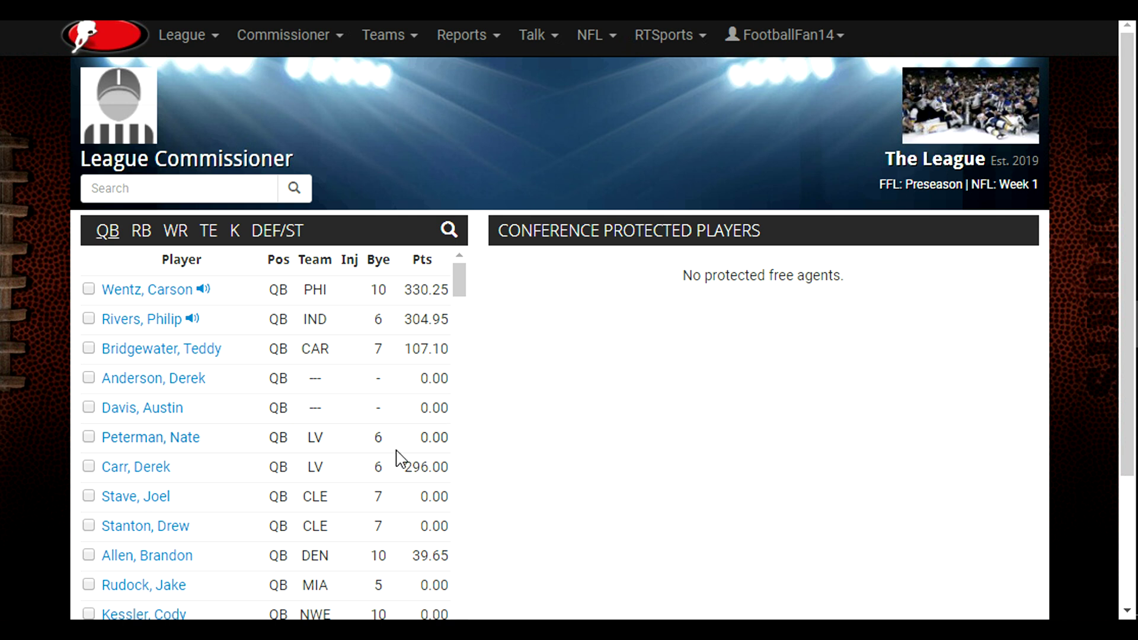
Browse the RB and WR free agents, then return to quarterbacks with Carson Wentz ticked
{"action": "scroll", "coordinate": [396, 457], "scroll_direction": "down", "scroll_amount": 2}
{"action": "left_click", "coordinate": [145, 231]}
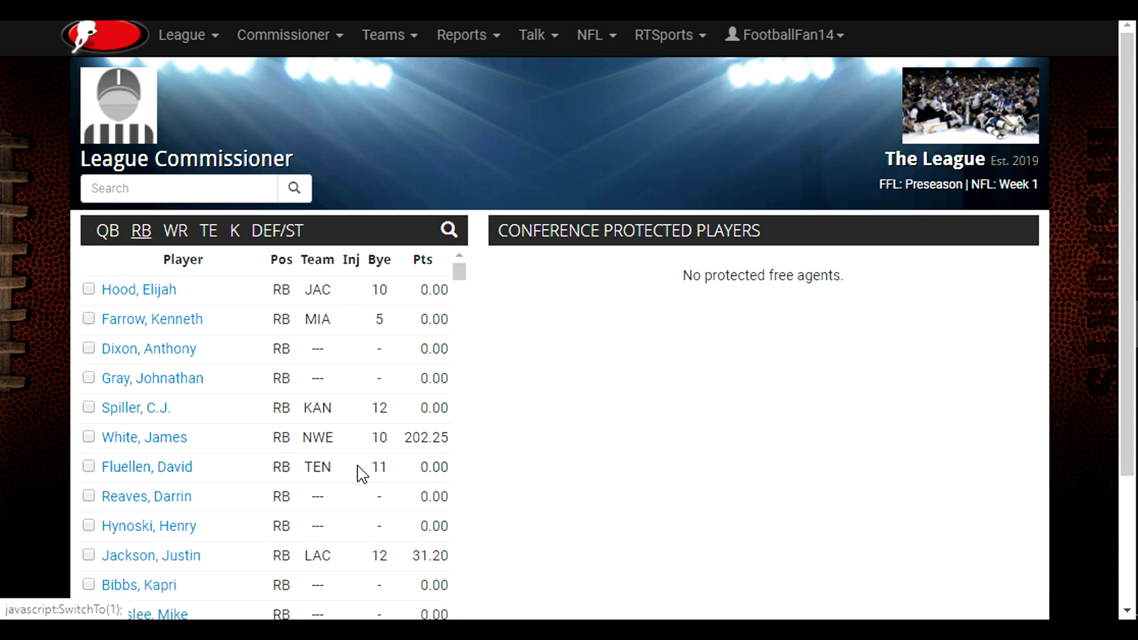
{"action": "left_click", "coordinate": [178, 232]}
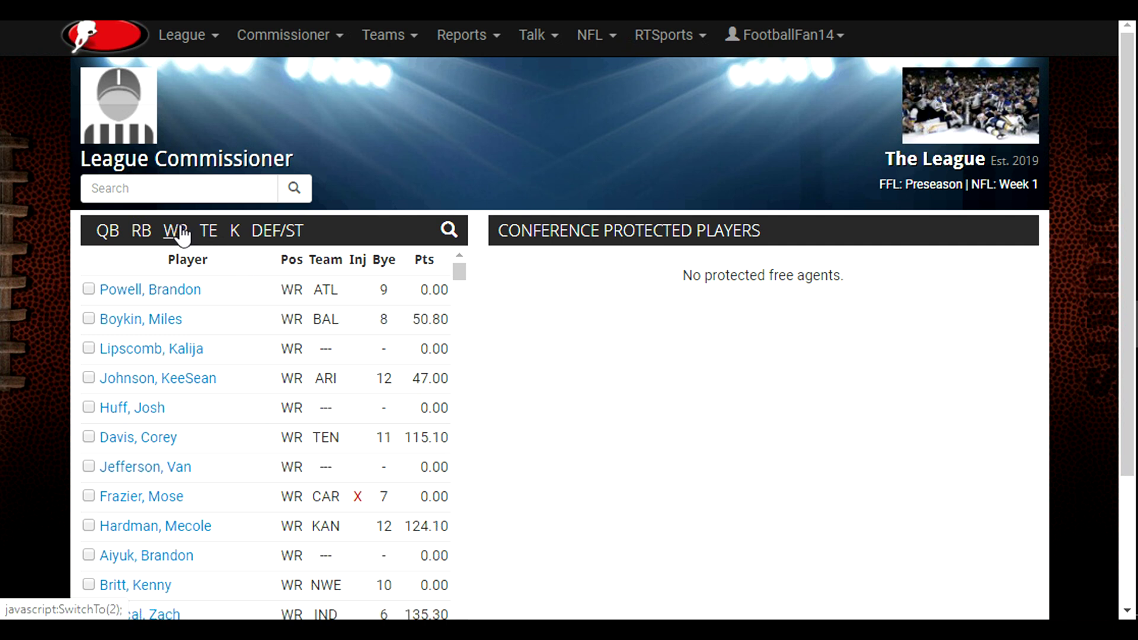
{"action": "left_click", "coordinate": [108, 232]}
{"action": "scroll", "coordinate": [104, 293], "scroll_direction": "up", "scroll_amount": 2}
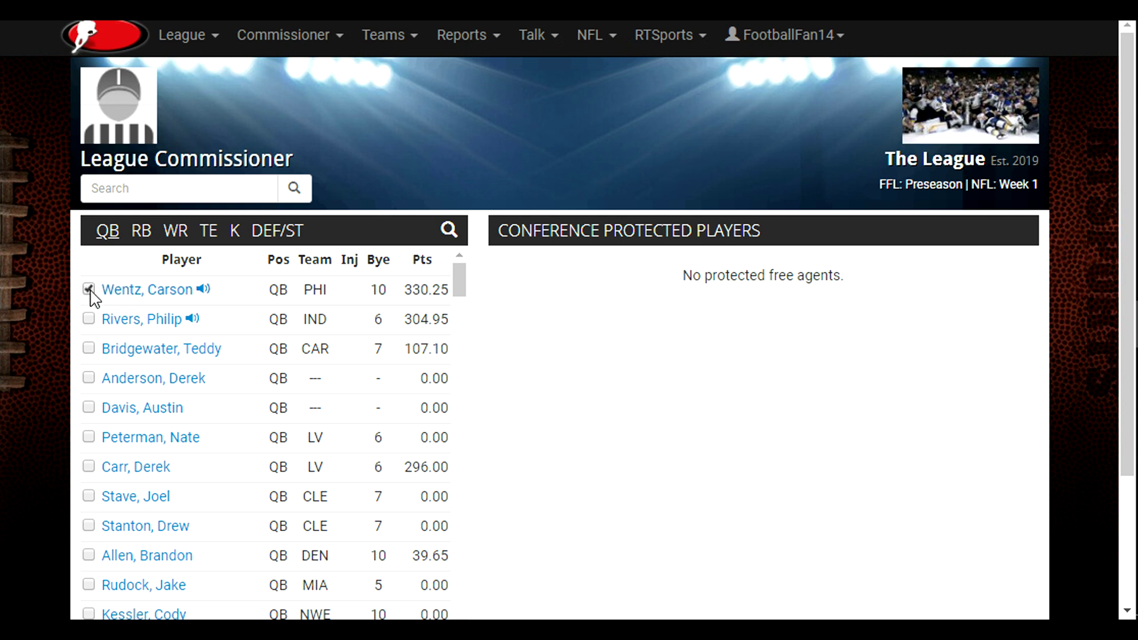
Add Carson Wentz to the protected players list under Commissioner Lock and confirm
{"action": "scroll", "coordinate": [617, 449], "scroll_direction": "down", "scroll_amount": 3}
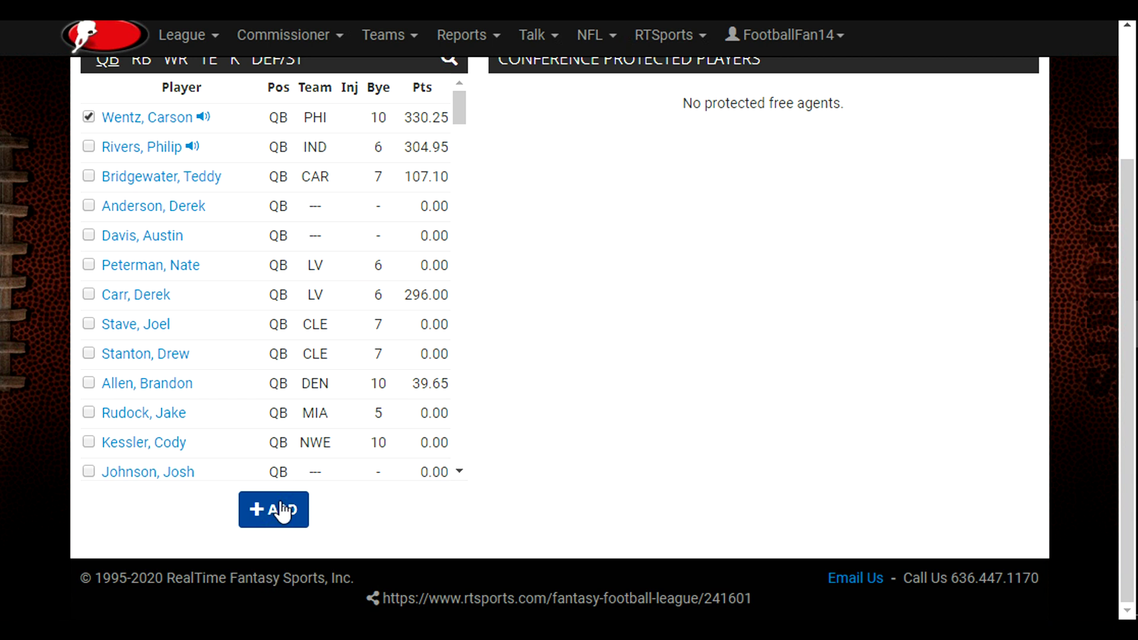
{"action": "left_click", "coordinate": [281, 511]}
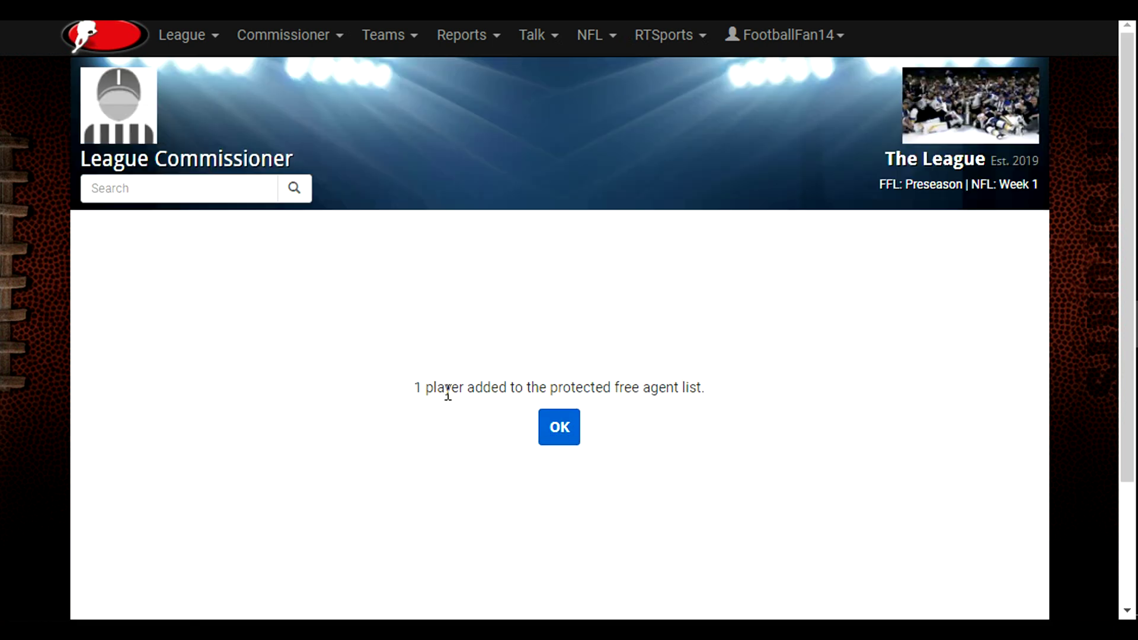
{"action": "left_click", "coordinate": [556, 433]}
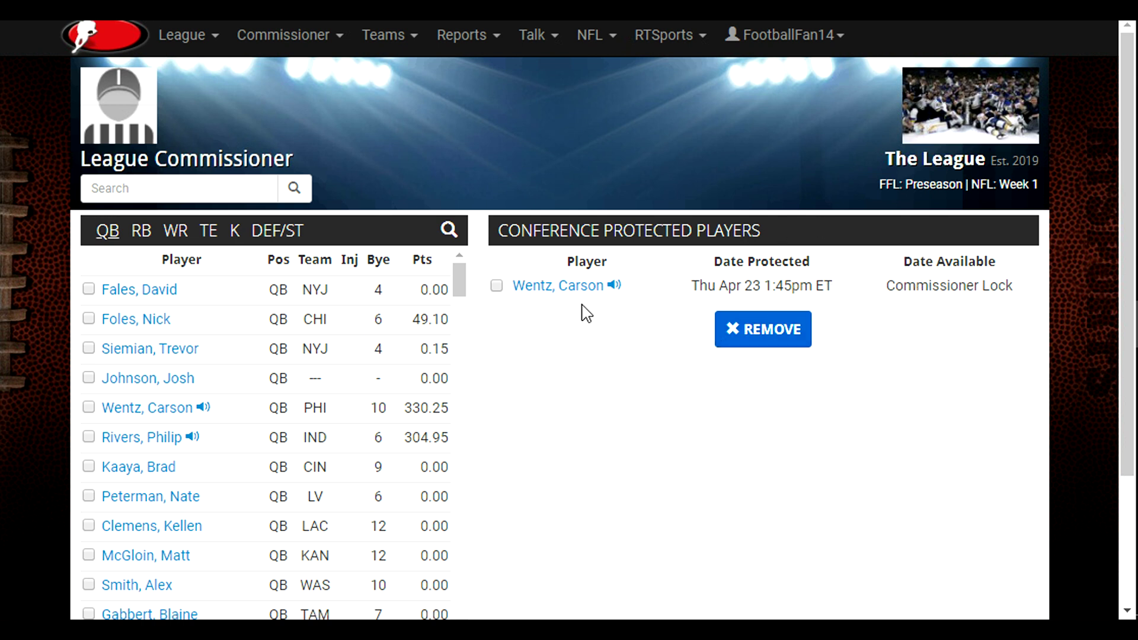
Tick Carson Wentz in Conference Protected Players, remove him, and confirm the release
{"action": "left_click", "coordinate": [497, 285]}
{"action": "left_click", "coordinate": [748, 344]}
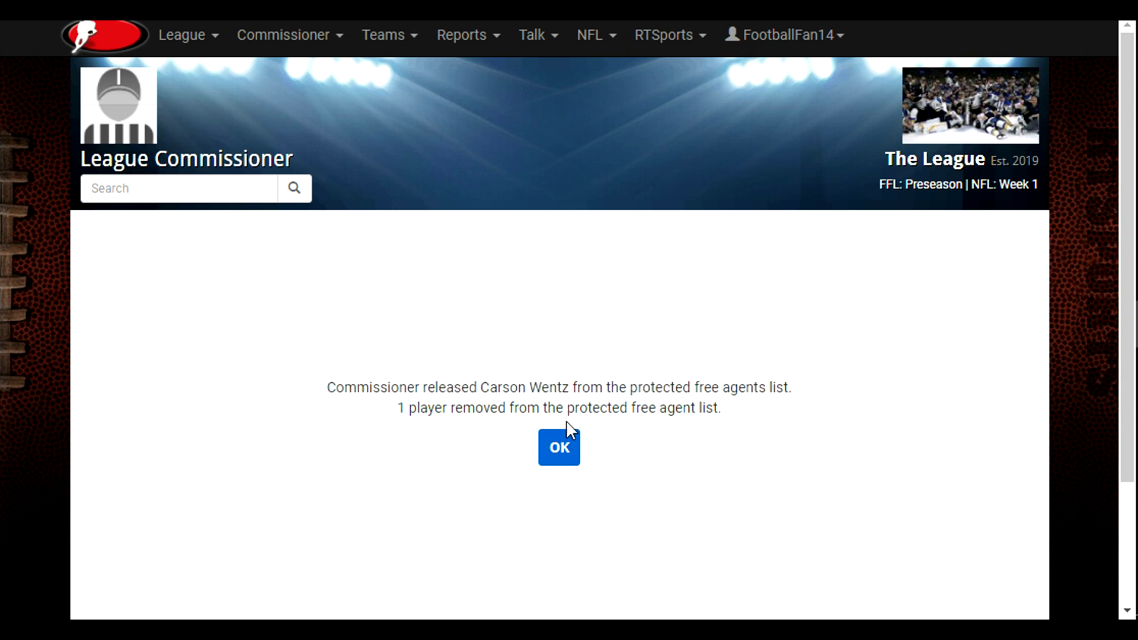
{"action": "left_click", "coordinate": [563, 457]}
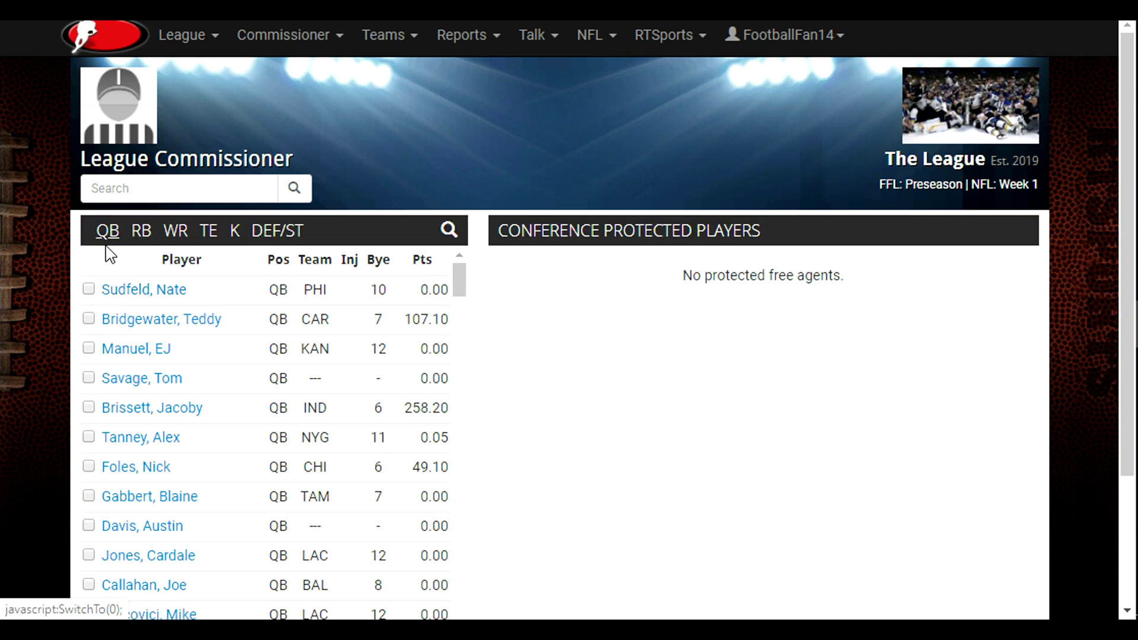
{"action": "scroll", "coordinate": [148, 472], "scroll_direction": "down", "scroll_amount": 3}
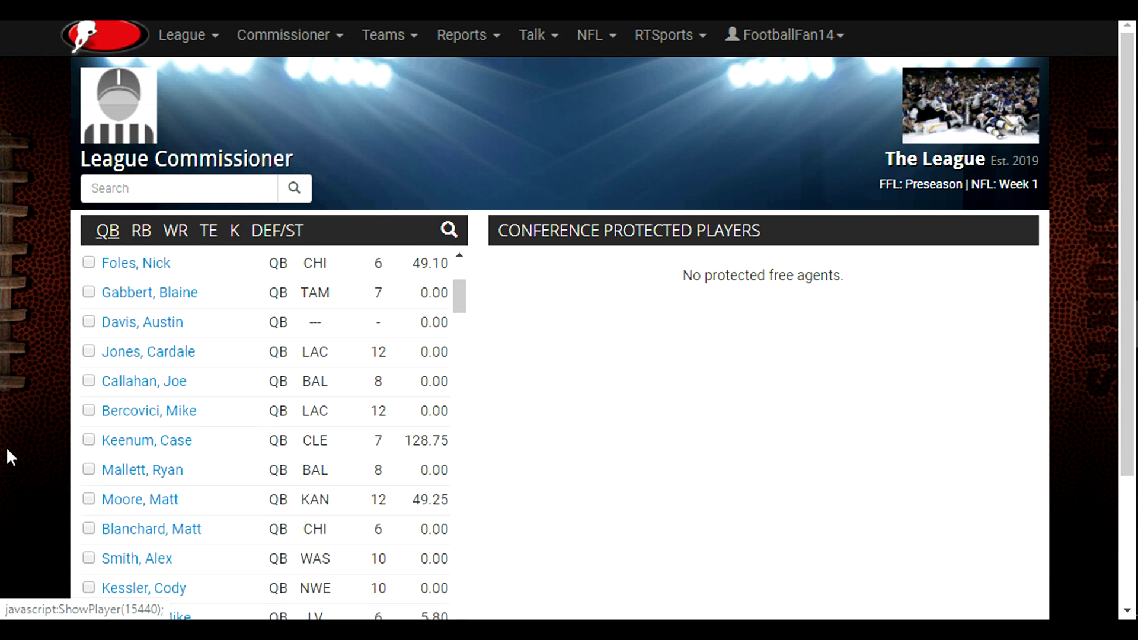